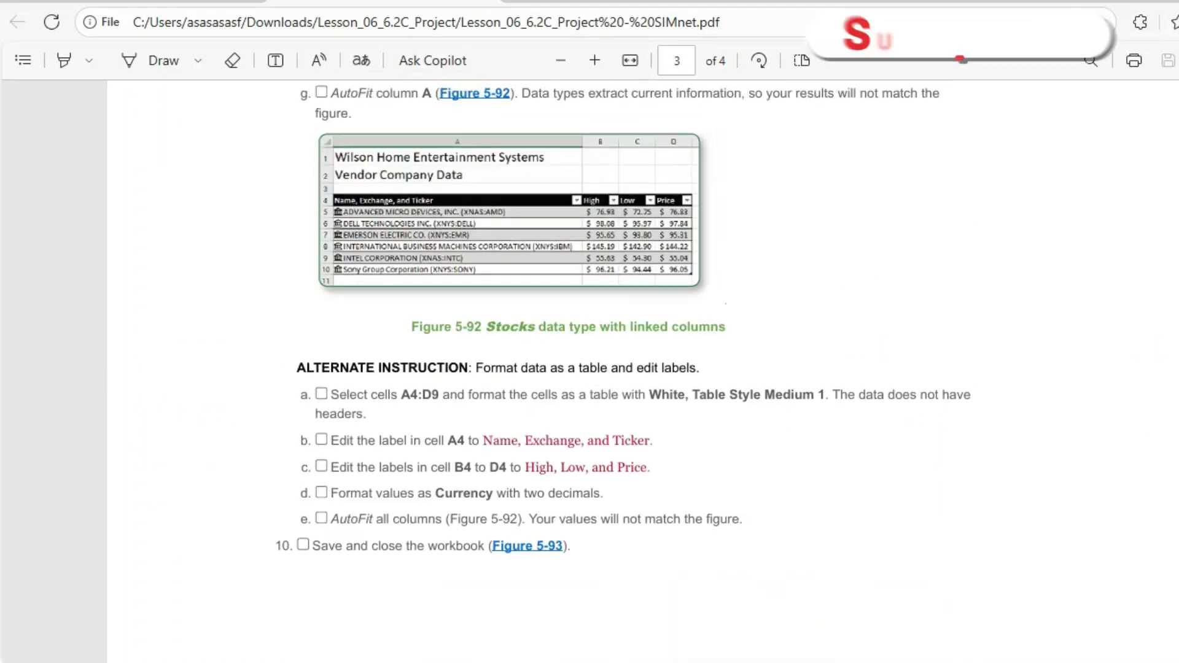
Go back to the ungrouping instruction in the PDF, switch to Excel and ungroup the grouped worksheets.
{"action": "scroll", "coordinate": [643, 369], "scroll_direction": "up", "scroll_amount": 3}
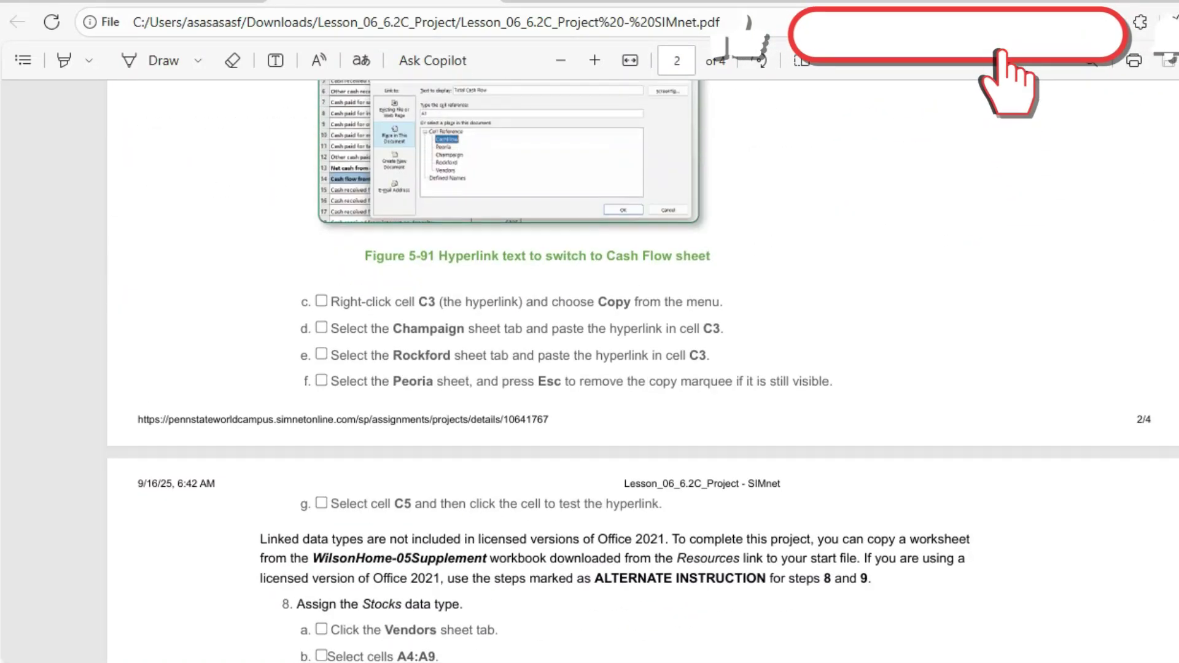
{"action": "scroll", "coordinate": [643, 369], "scroll_direction": "up", "scroll_amount": 15}
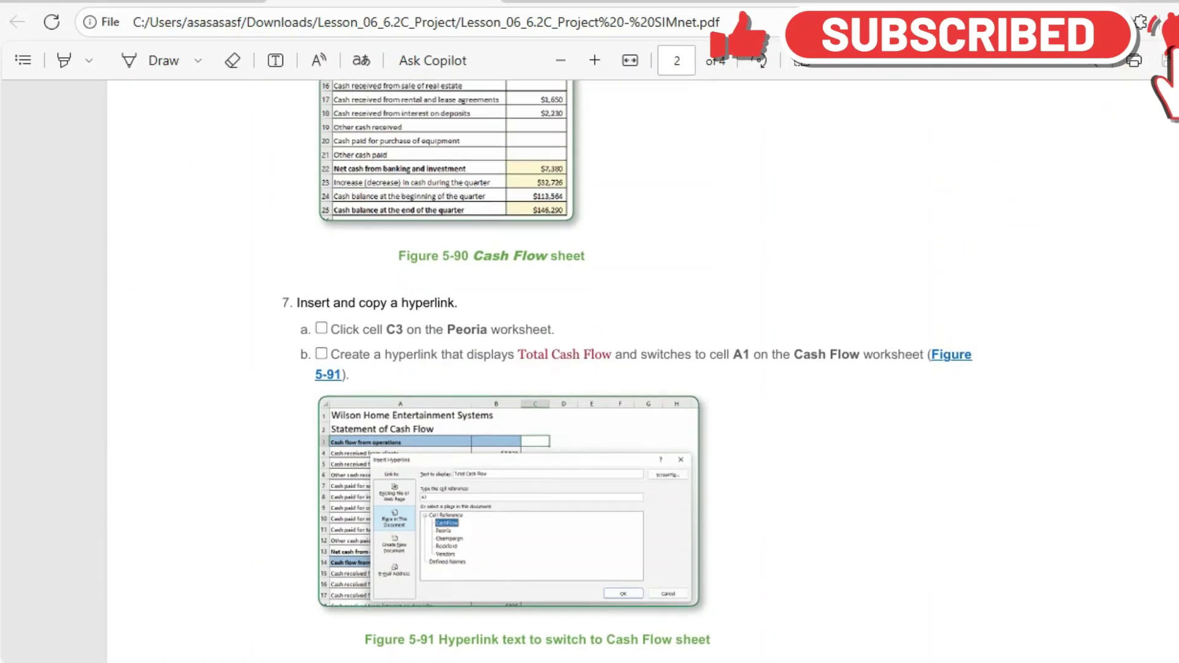
{"action": "scroll", "coordinate": [643, 368], "scroll_direction": "up", "scroll_amount": 3}
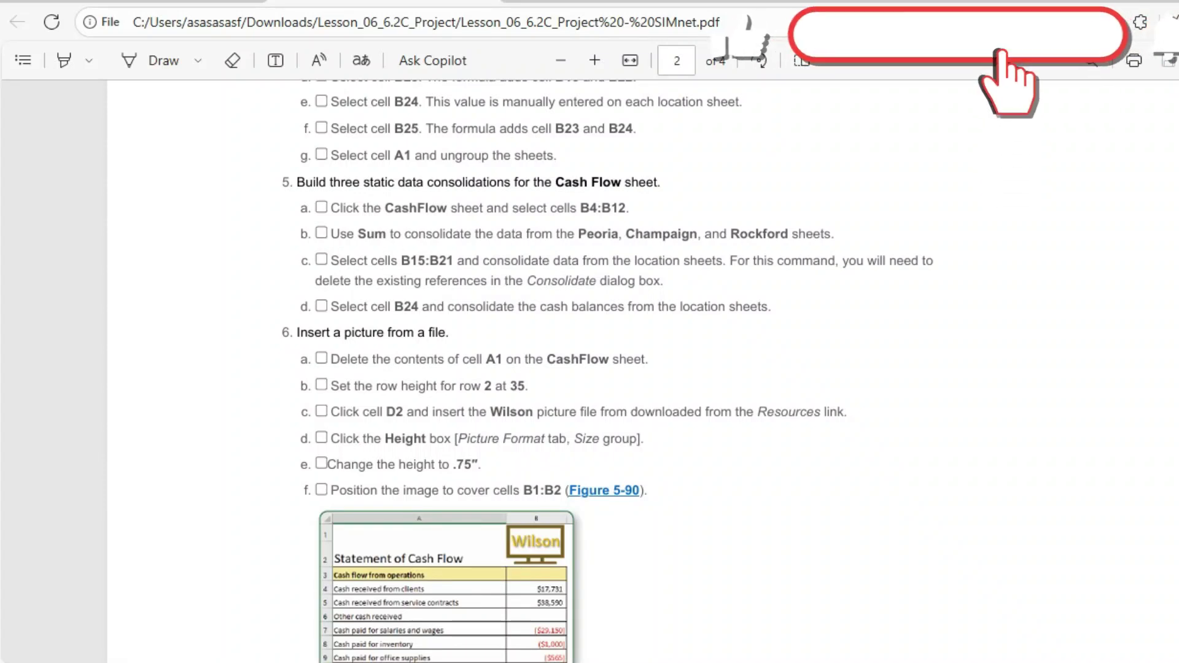
{"action": "scroll", "coordinate": [643, 369], "scroll_direction": "up", "scroll_amount": 2}
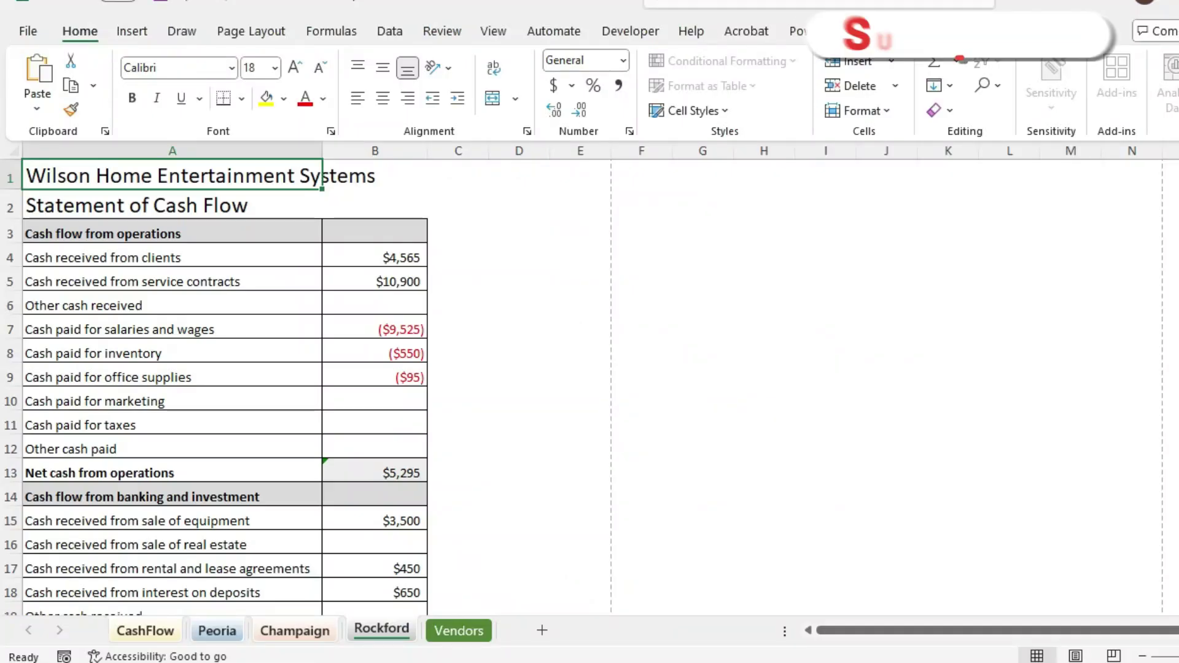
{"action": "right_click", "coordinate": [381, 629]}
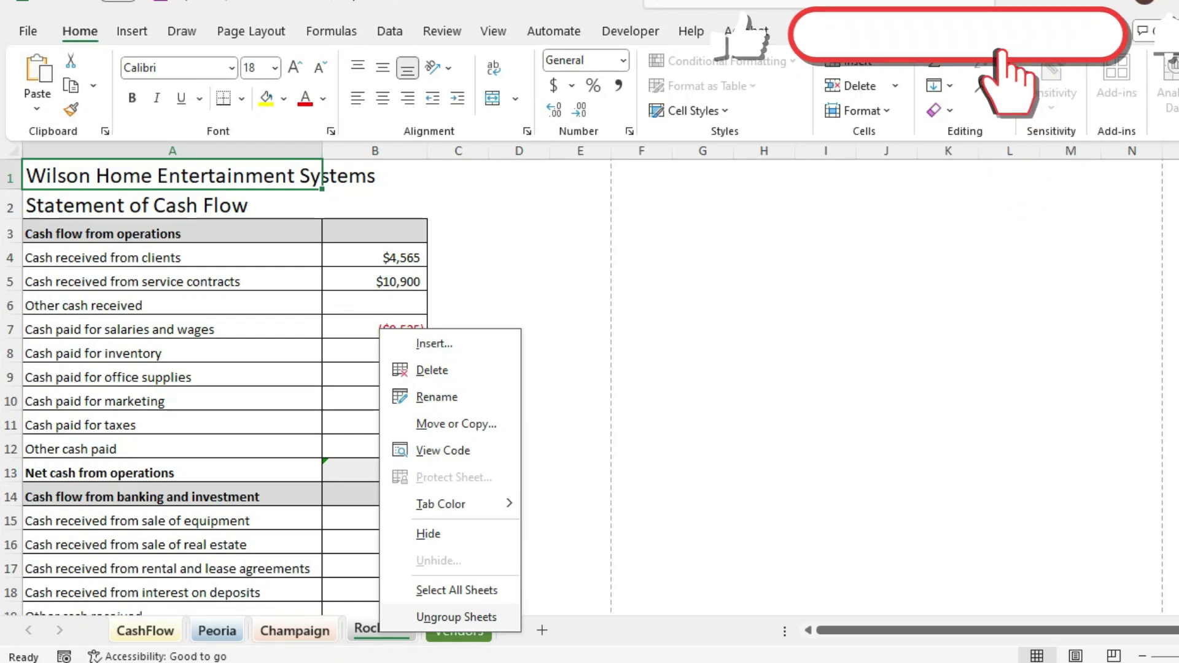
{"action": "left_click", "coordinate": [456, 616]}
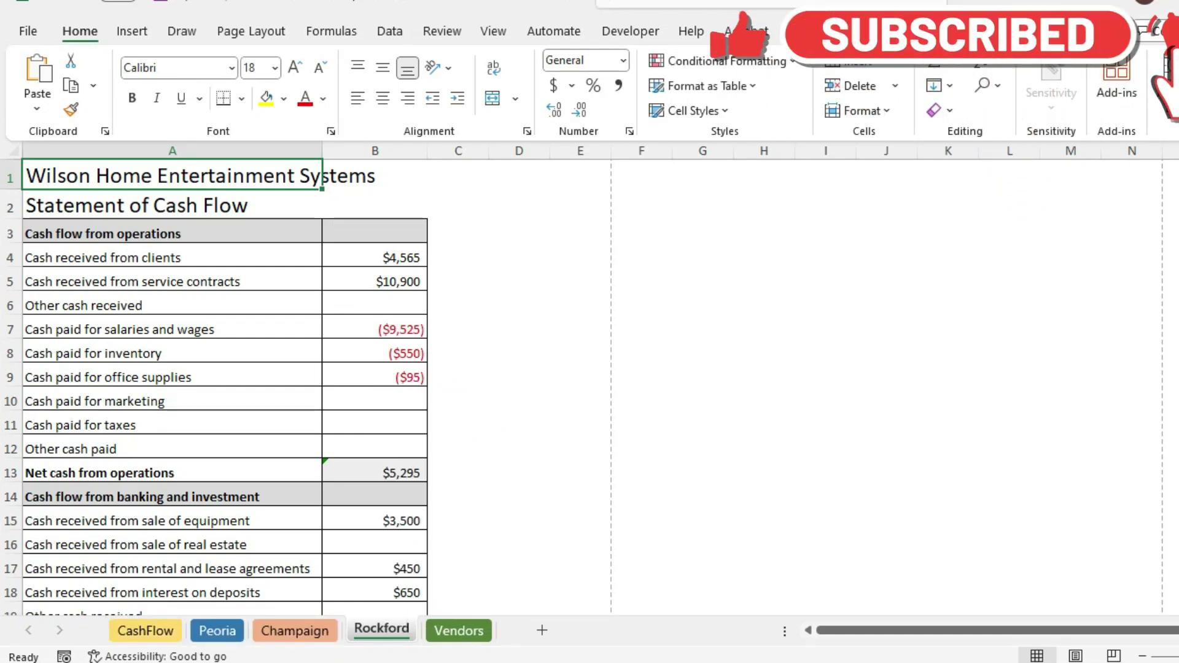
Check the first consolidation instruction in the PDF and select cells B4:B12 on the CashFlow sheet in Excel.
{"action": "key", "text": "alt+Tab"}
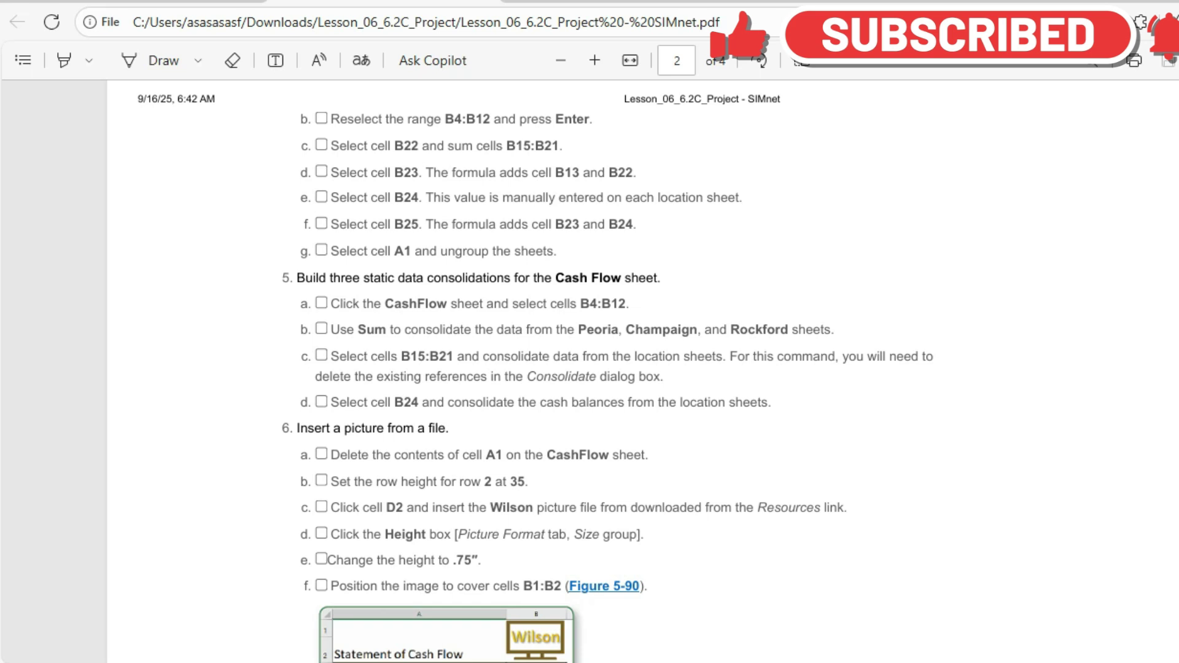
{"action": "left_click_drag", "start_coordinate": [331, 251], "coordinate": [556, 251]}
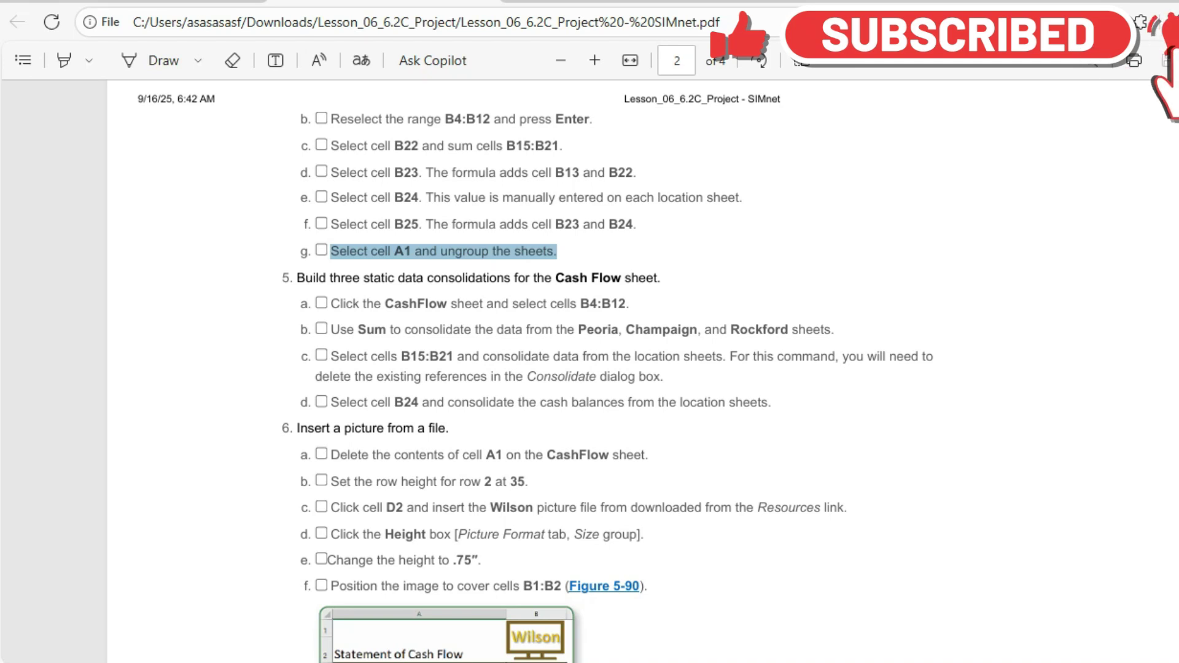
{"action": "left_click_drag", "start_coordinate": [331, 303], "coordinate": [339, 304]}
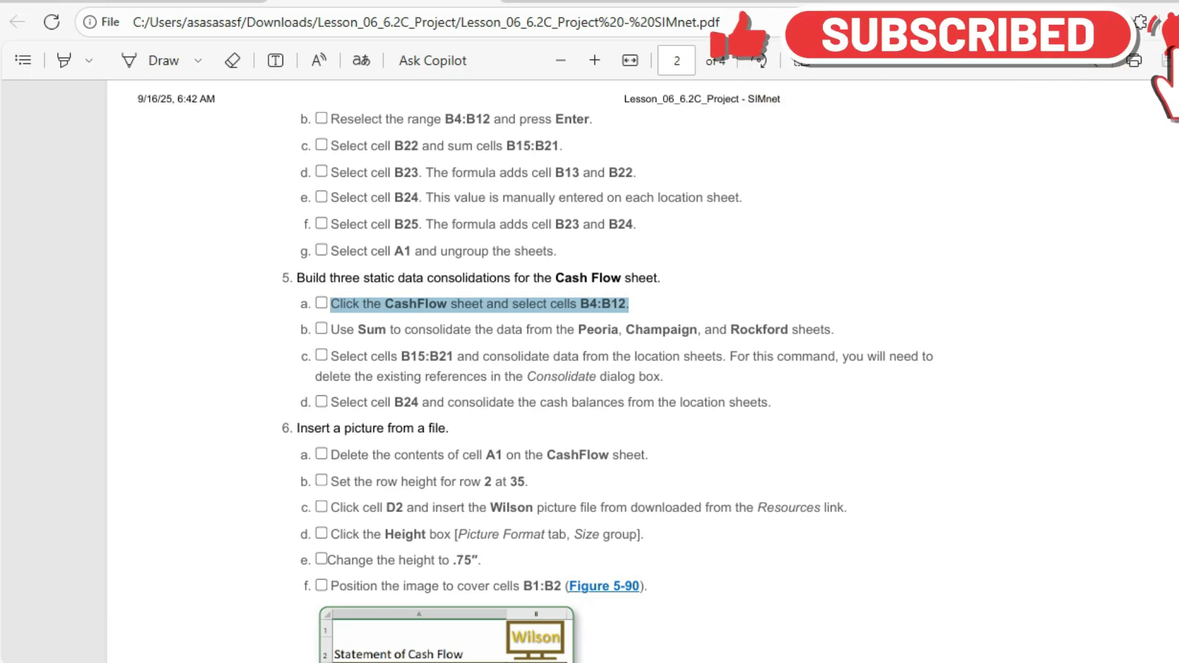
{"action": "key", "text": "alt+Tab"}
{"action": "key", "text": "ctrl+Page_Up"}
{"action": "key", "text": "ctrl+Page_Up"}
{"action": "key", "text": "ctrl+Page_Up"}
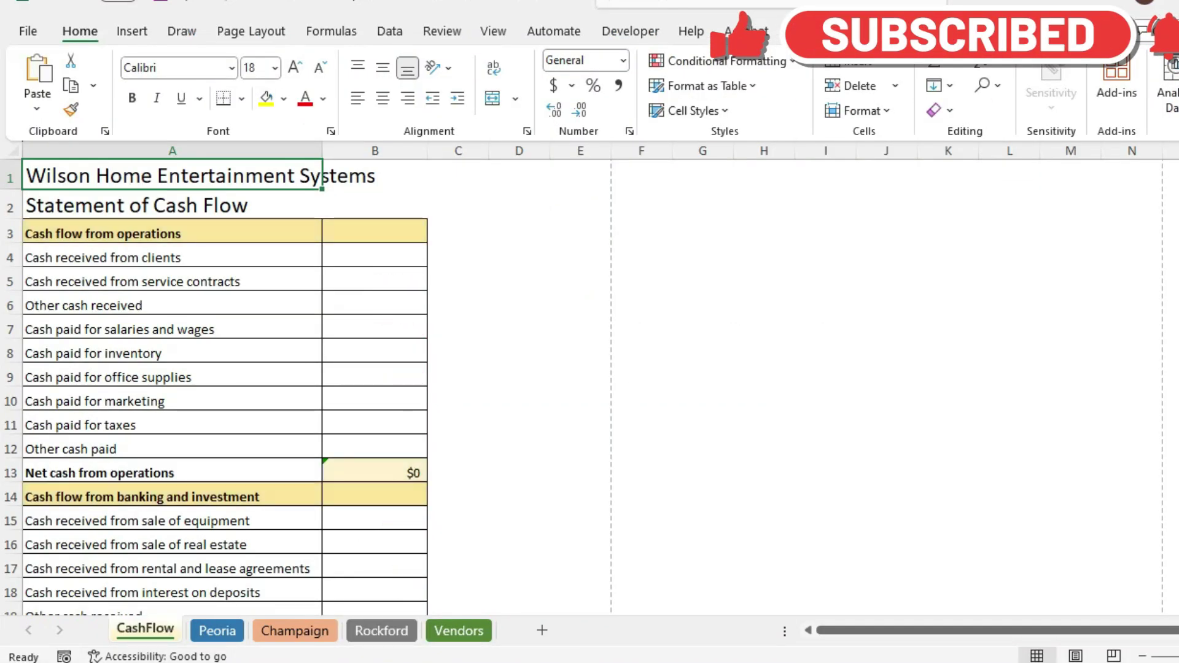
{"action": "left_click", "coordinate": [375, 255]}
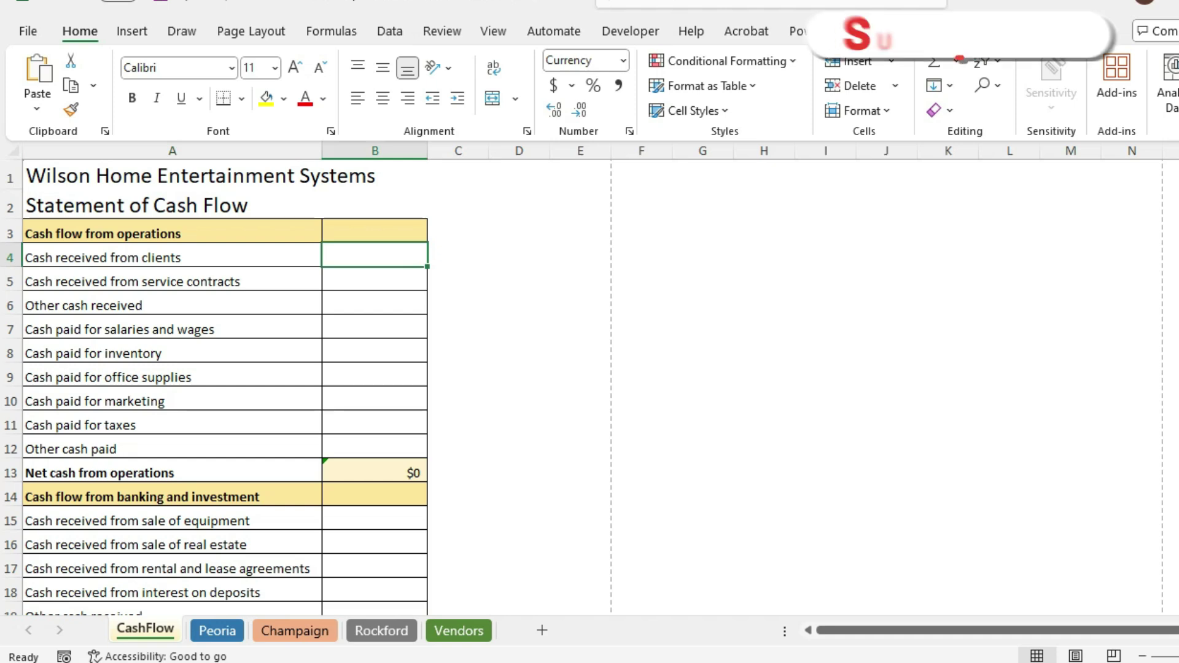
{"action": "left_click_drag", "start_coordinate": [374, 255], "coordinate": [375, 449]}
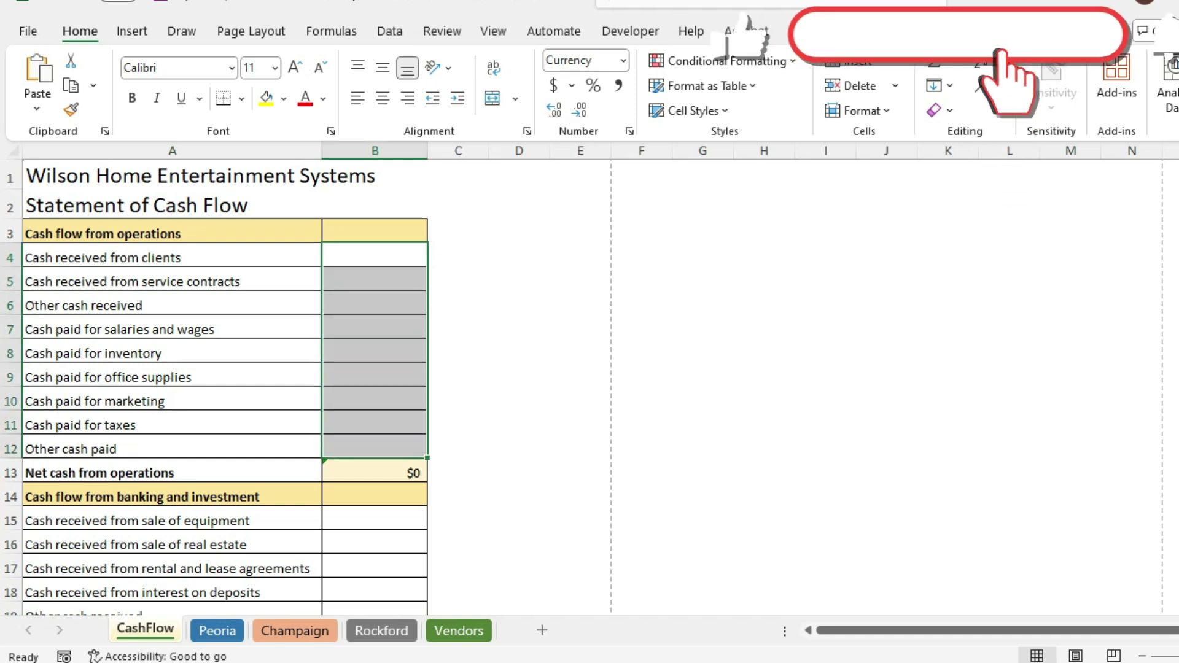
Switch to the PDF and review the instructions for building the static data consolidations on the Cash Flow sheet.
{"action": "key", "text": "alt+Tab"}
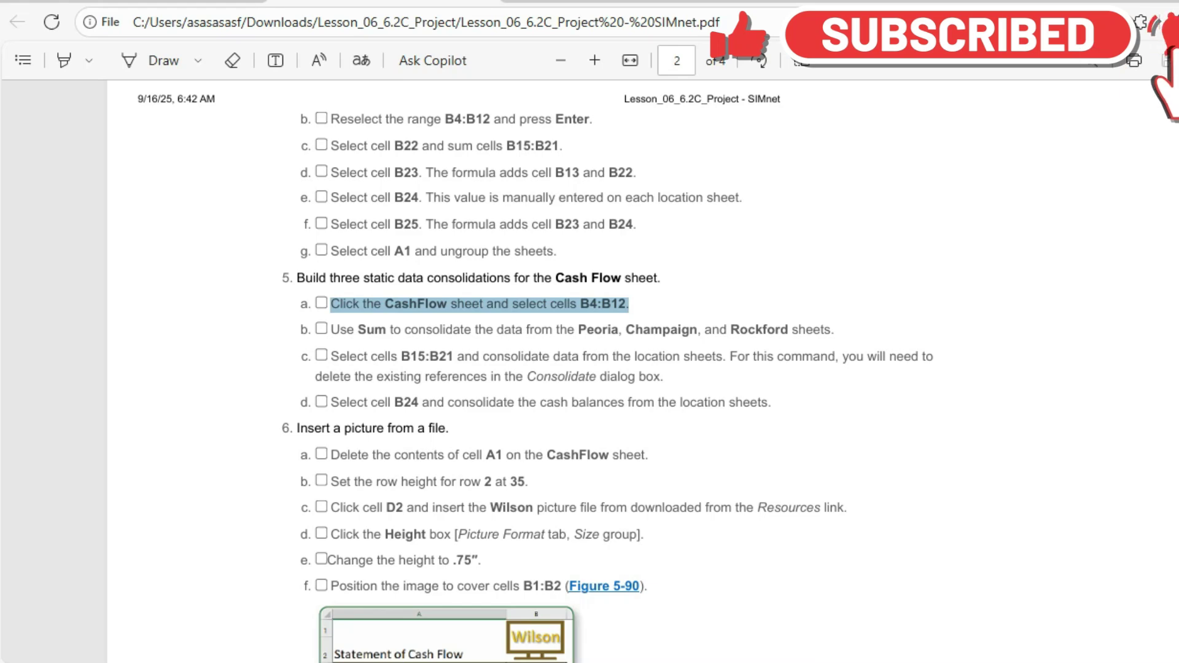
{"action": "scroll", "coordinate": [589, 368], "scroll_direction": "down", "scroll_amount": 3}
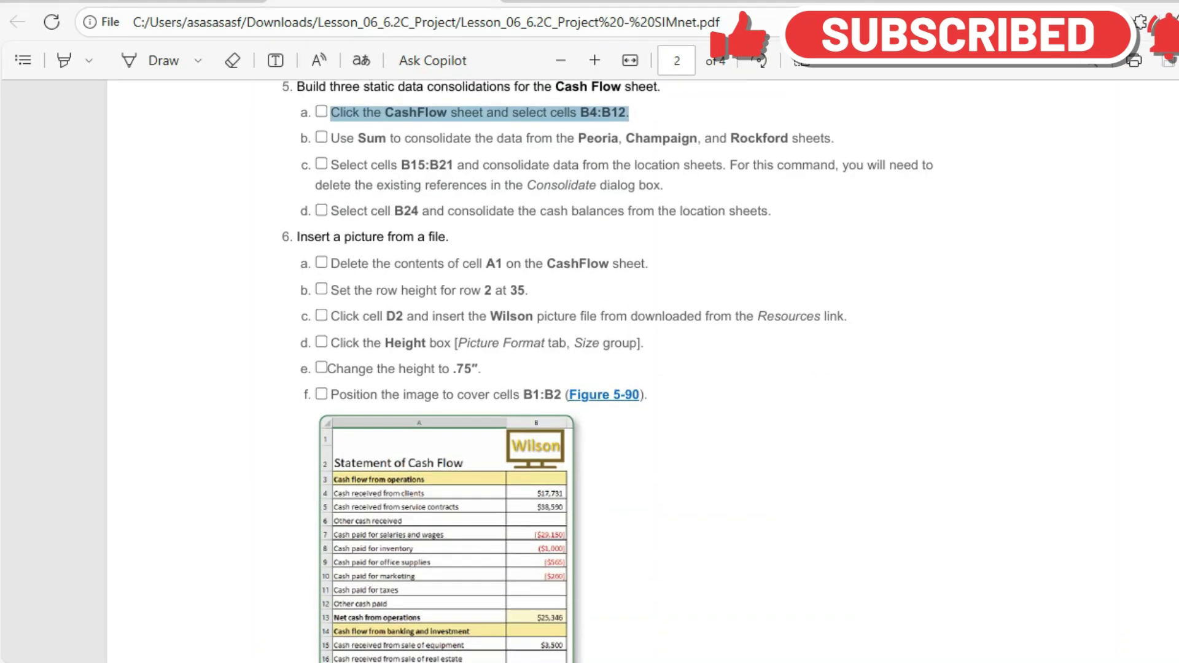
{"action": "scroll", "coordinate": [589, 368], "scroll_direction": "up", "scroll_amount": 2}
{"action": "scroll", "coordinate": [590, 368], "scroll_direction": "up", "scroll_amount": 2}
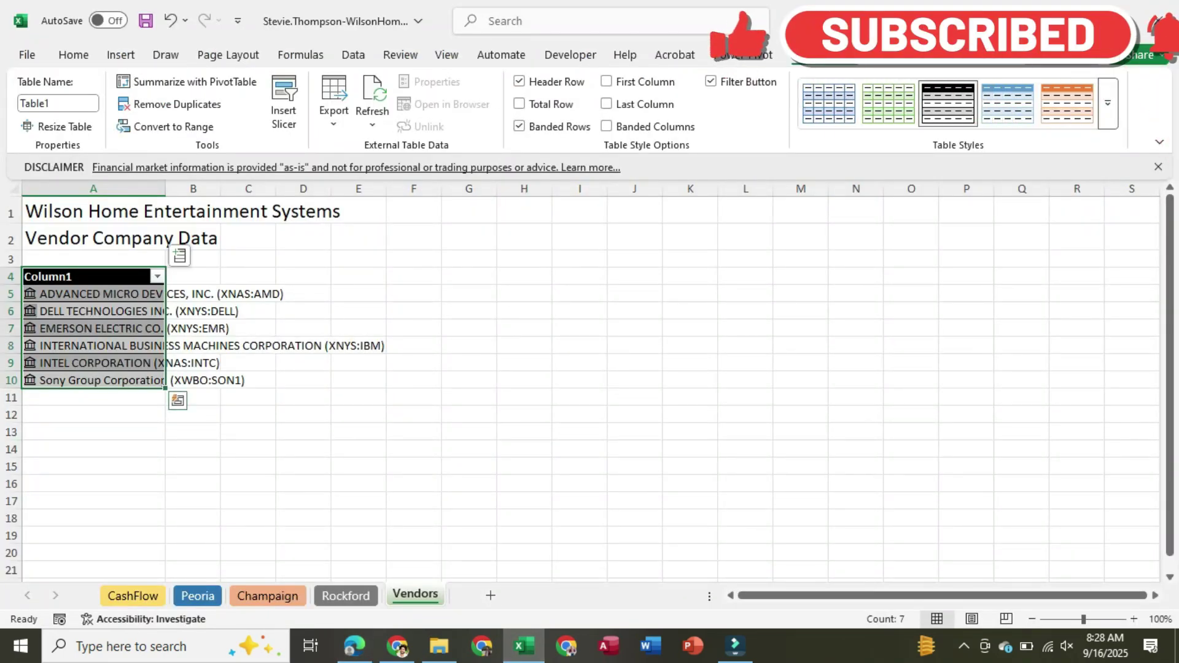
Select cell A5 for AMD on the Vendors sheet and check the PDF's instructions for adding the High, Low and Price columns.
{"action": "left_click", "coordinate": [93, 293]}
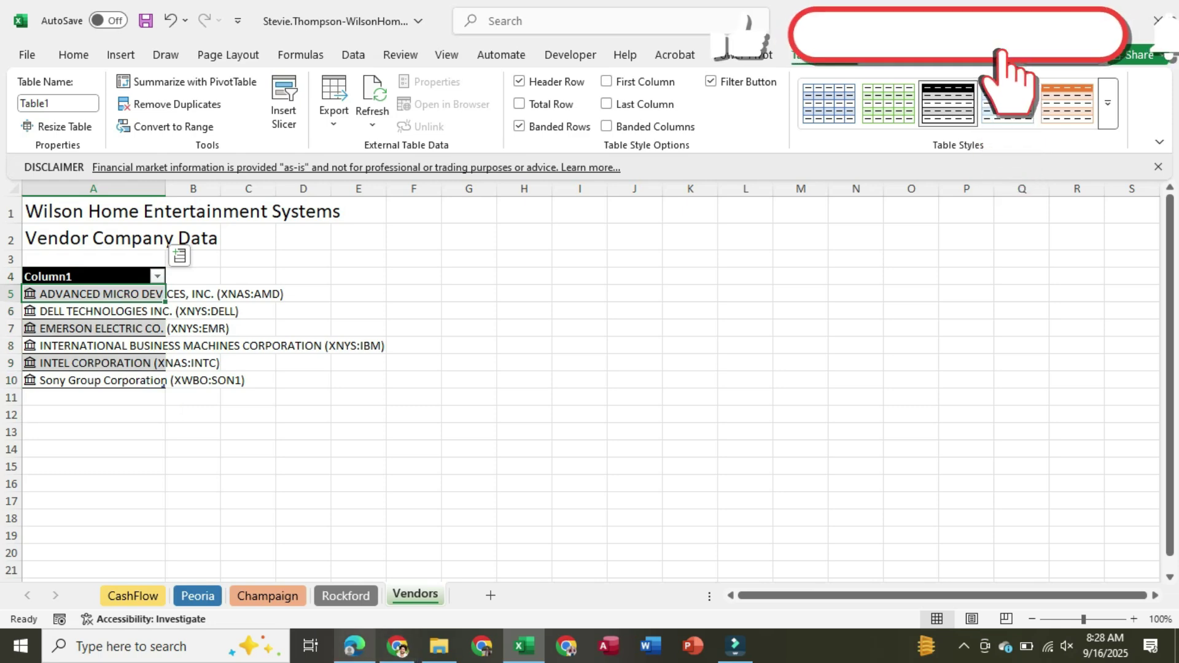
{"action": "mouse_move", "coordinate": [354, 644]}
{"action": "left_click", "coordinate": [355, 565]}
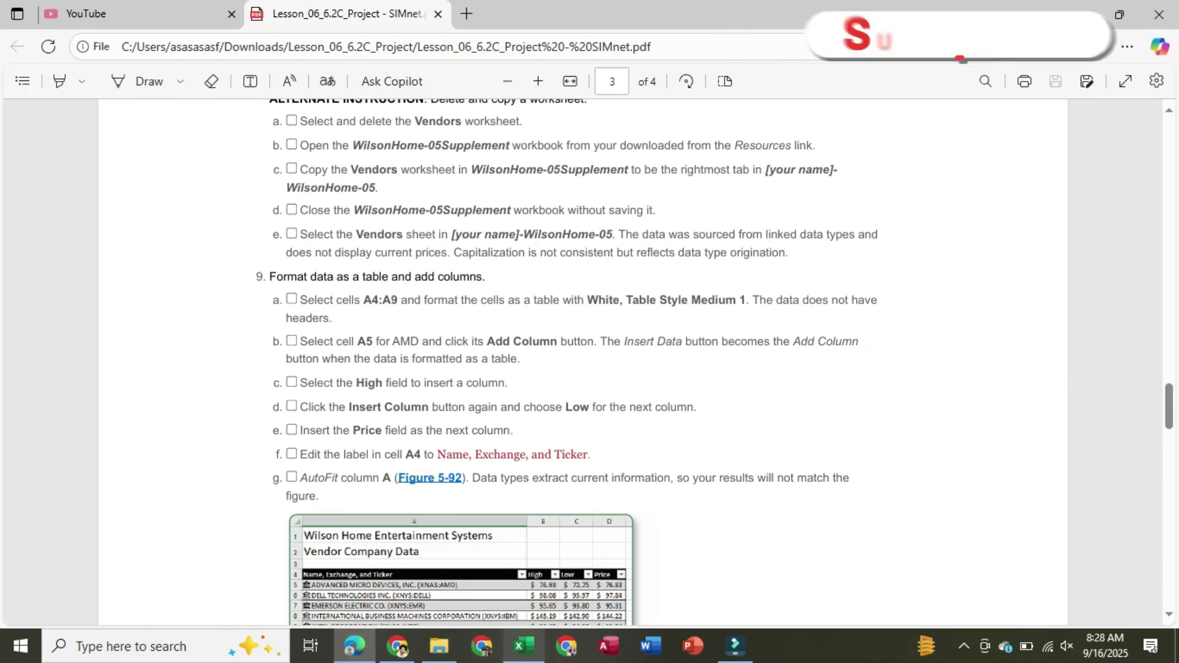
{"action": "left_click", "coordinate": [523, 644]}
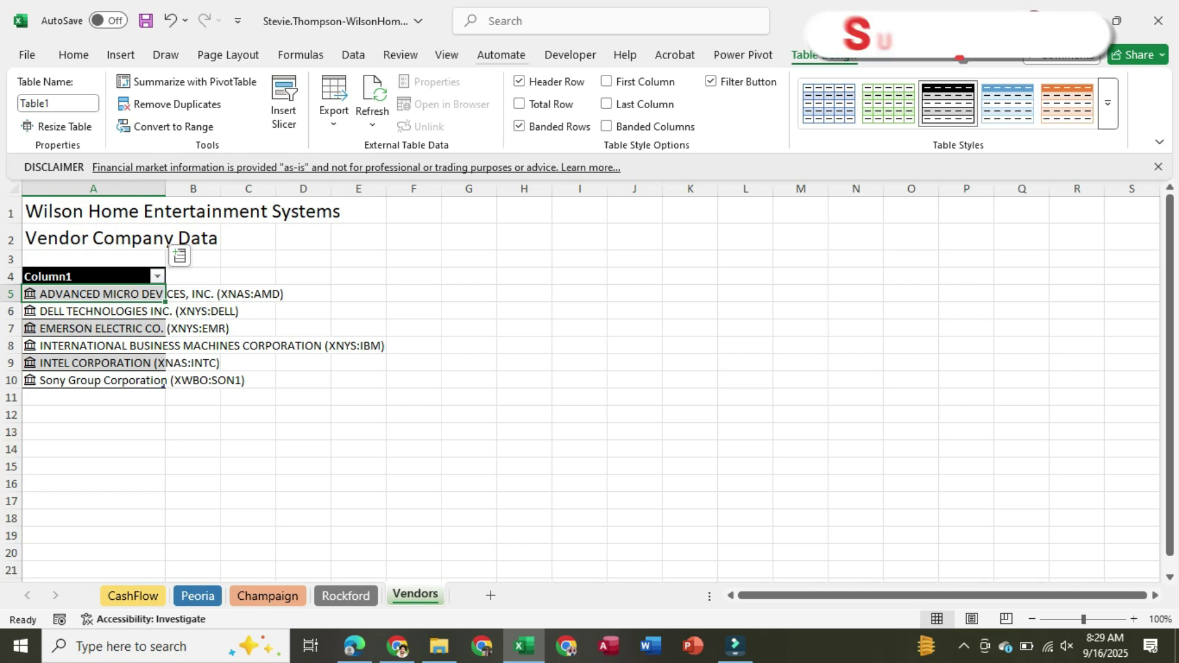
{"action": "key", "text": "alt+n"}
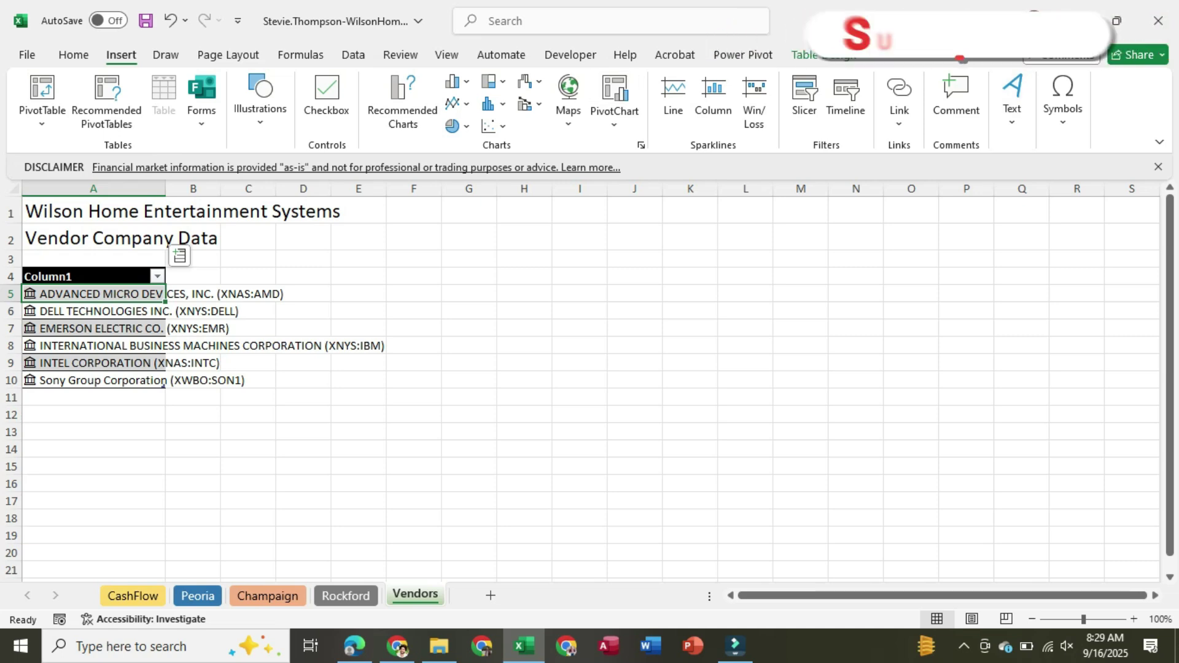
{"action": "key", "text": "alt+w"}
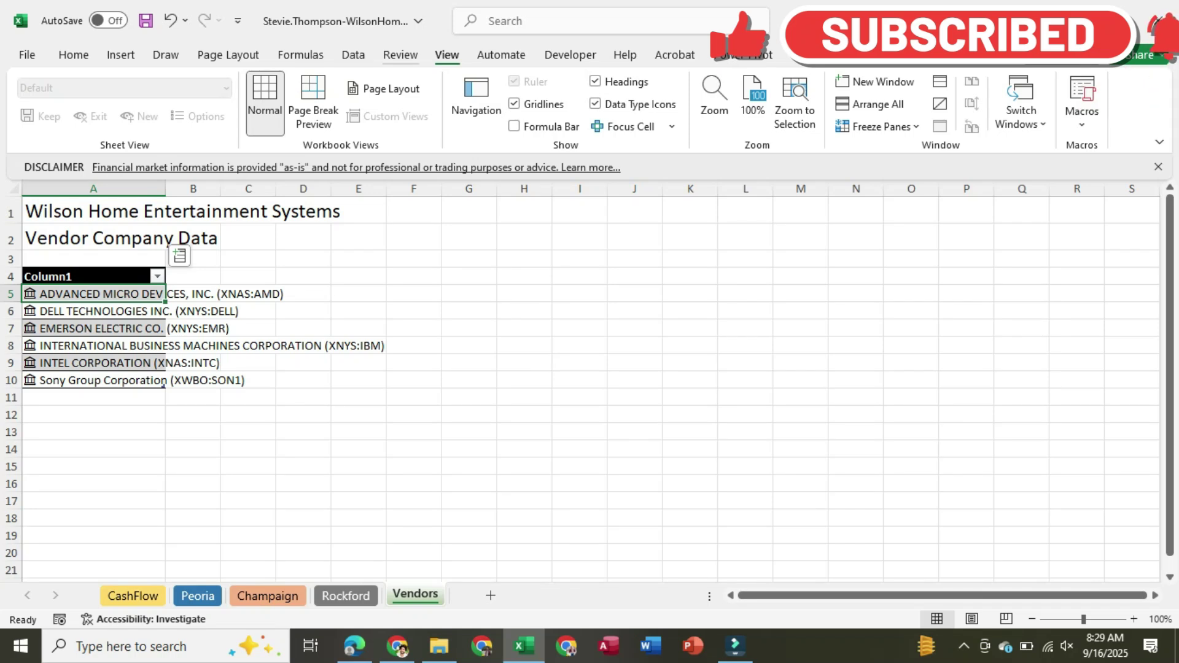
{"action": "key", "text": "alt+r"}
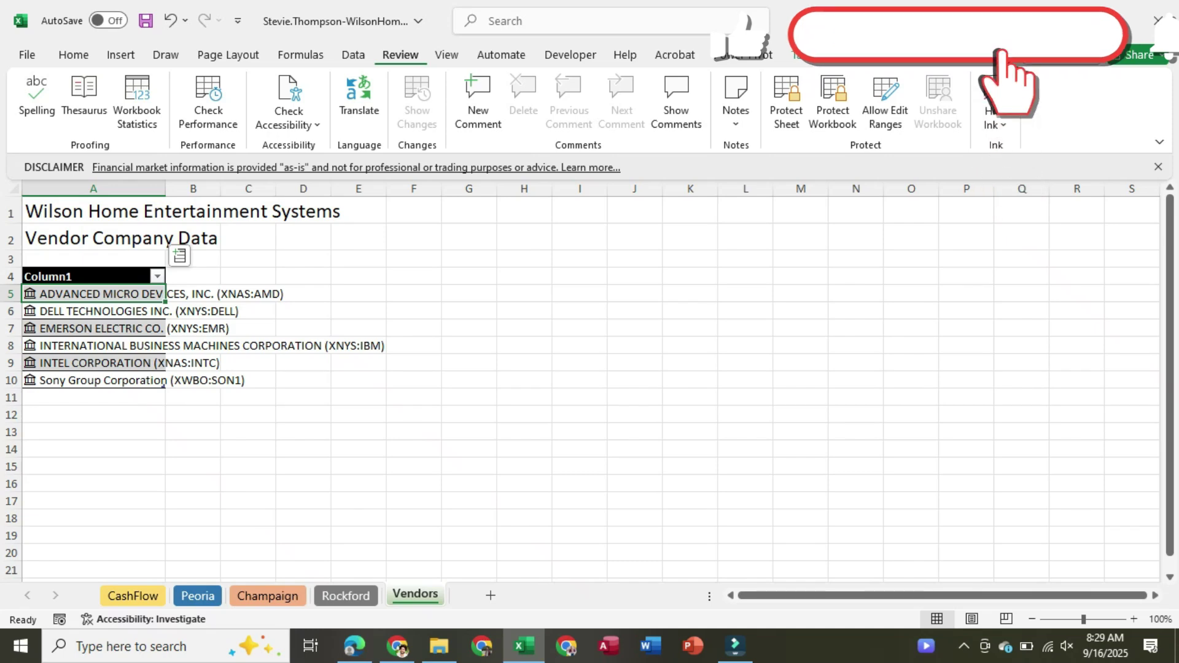
{"action": "key", "text": "alt+a"}
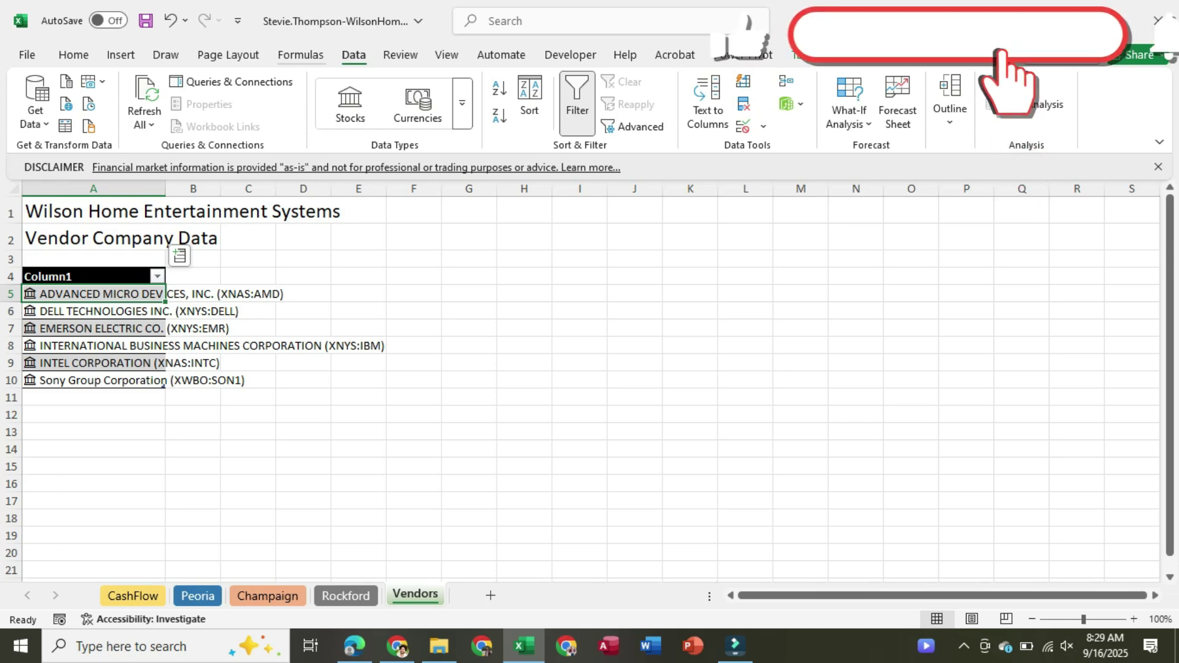
{"action": "key", "text": "alt+m"}
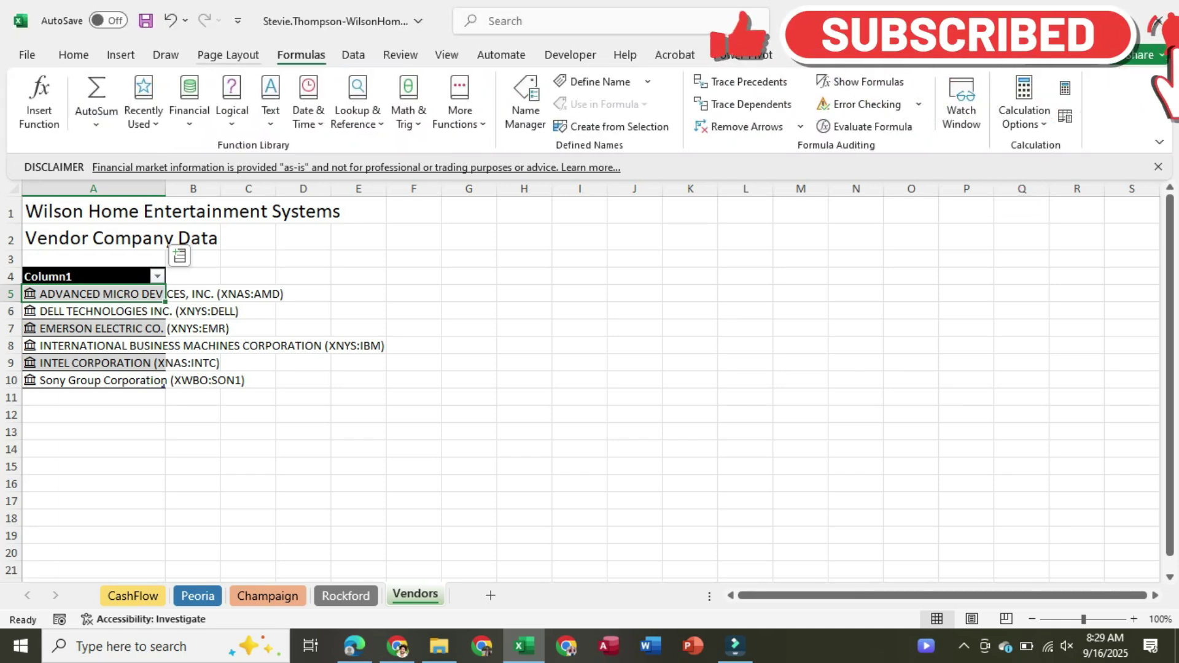
{"action": "key", "text": "alt+p"}
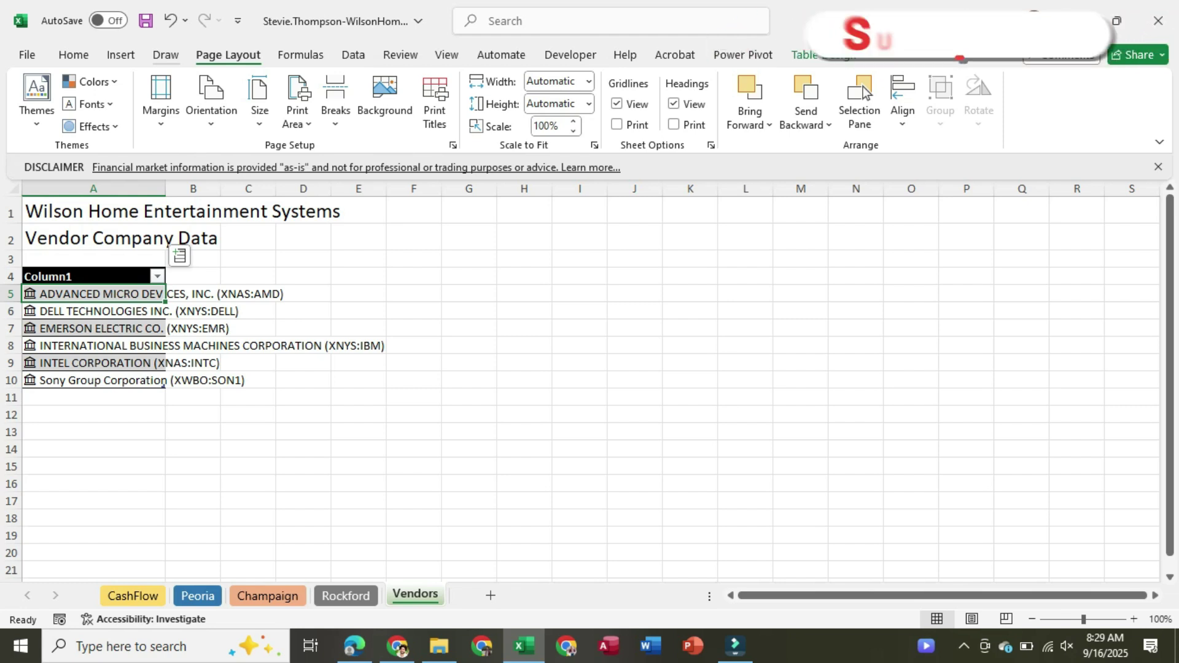
{"action": "key", "text": "Left"}
{"action": "key", "text": "Left"}
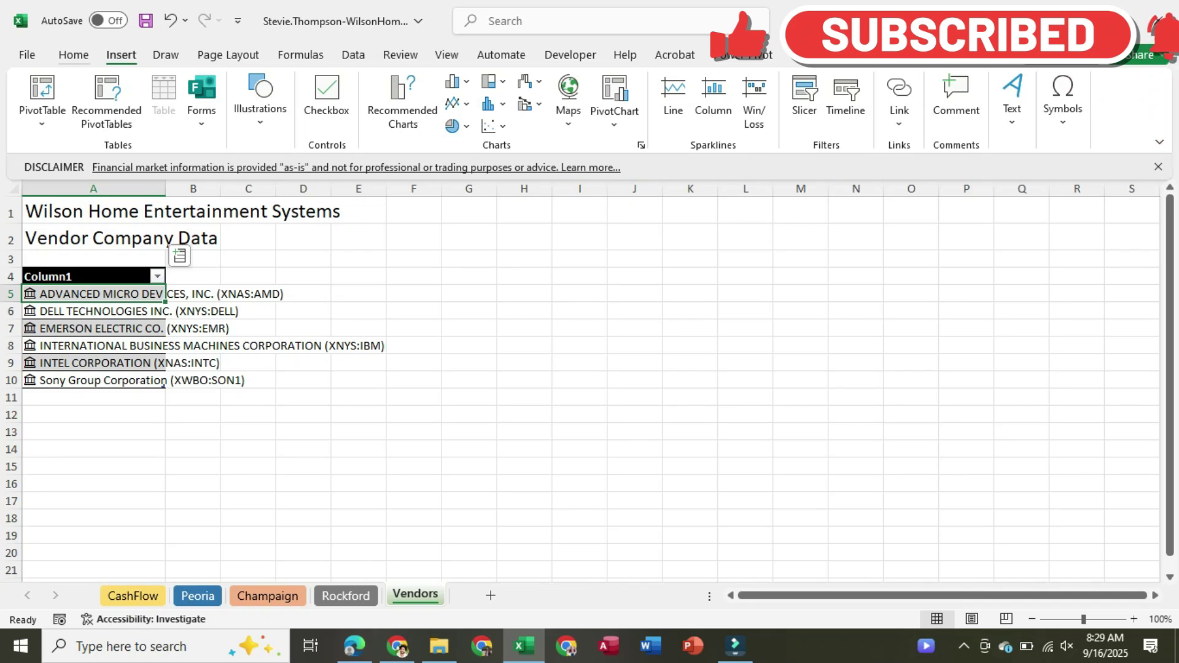
{"action": "key", "text": "Left"}
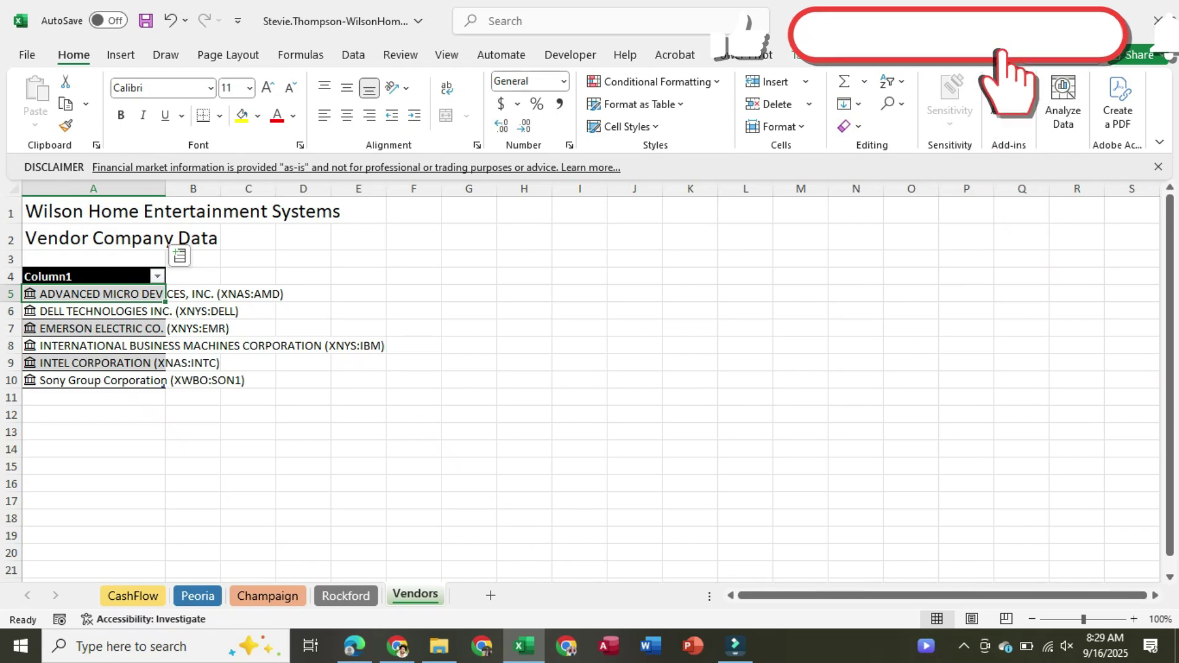
{"action": "key", "text": "alt+h"}
{"action": "key", "text": "i"}
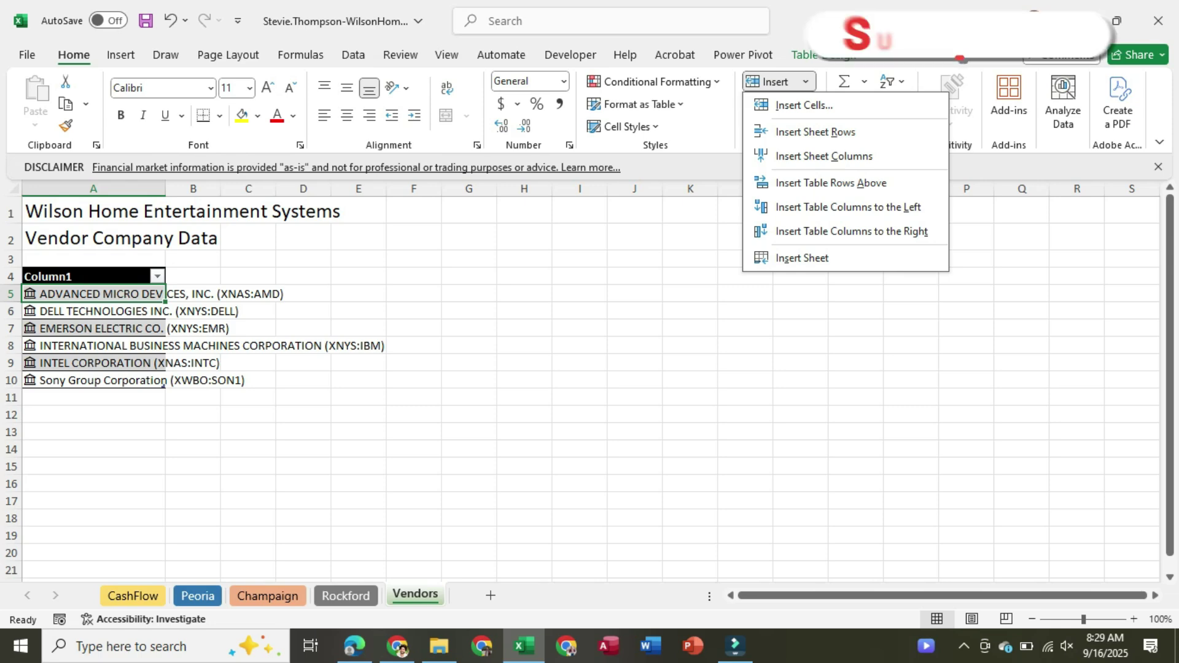
{"action": "key", "text": "Escape"}
{"action": "key", "text": "alt+Tab"}
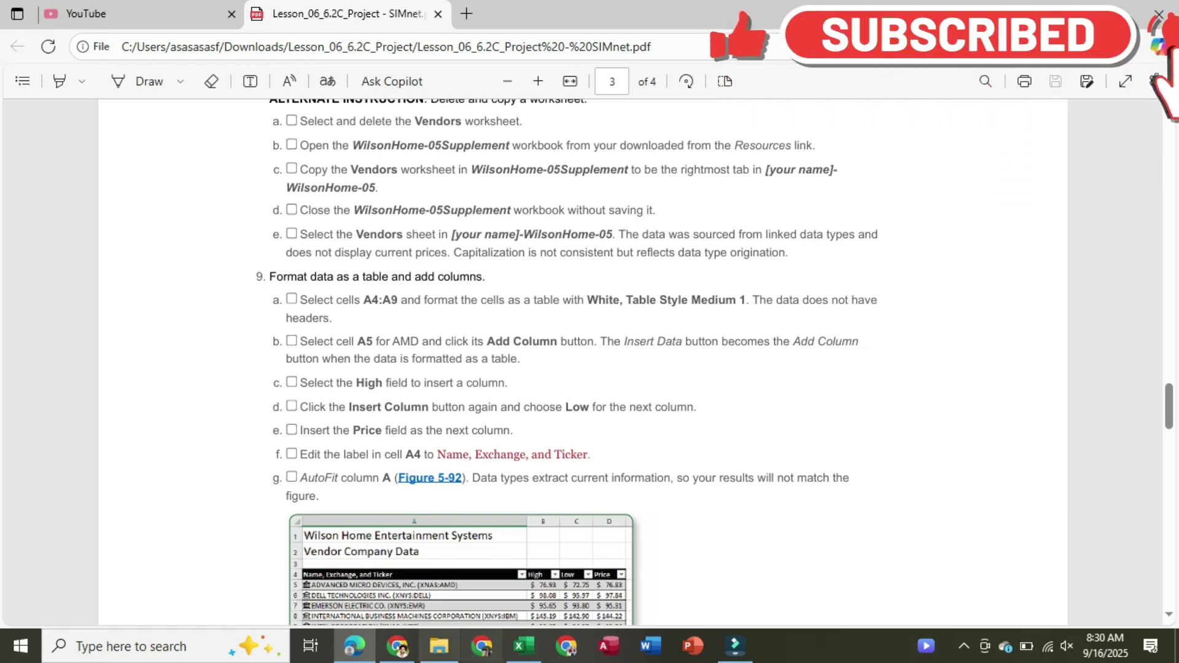
{"action": "key", "text": "alt+Tab"}
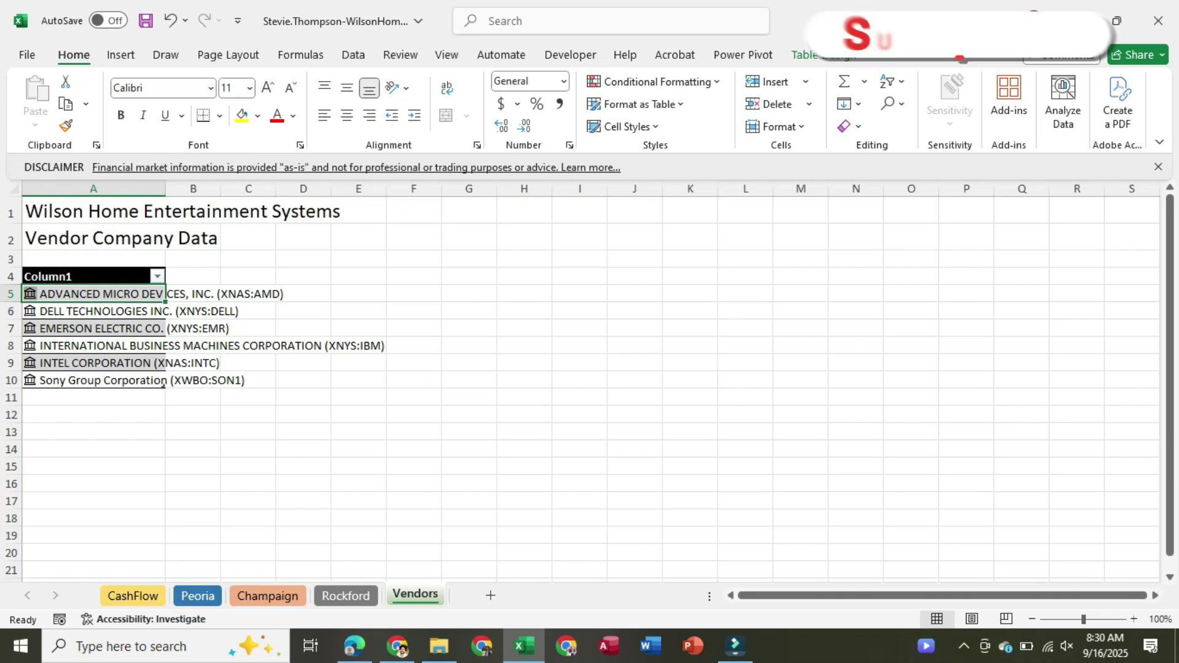
Examine the context commands of cell A5, including its Filter and Table options, for a way to add data columns.
{"action": "key", "text": "shift+F10"}
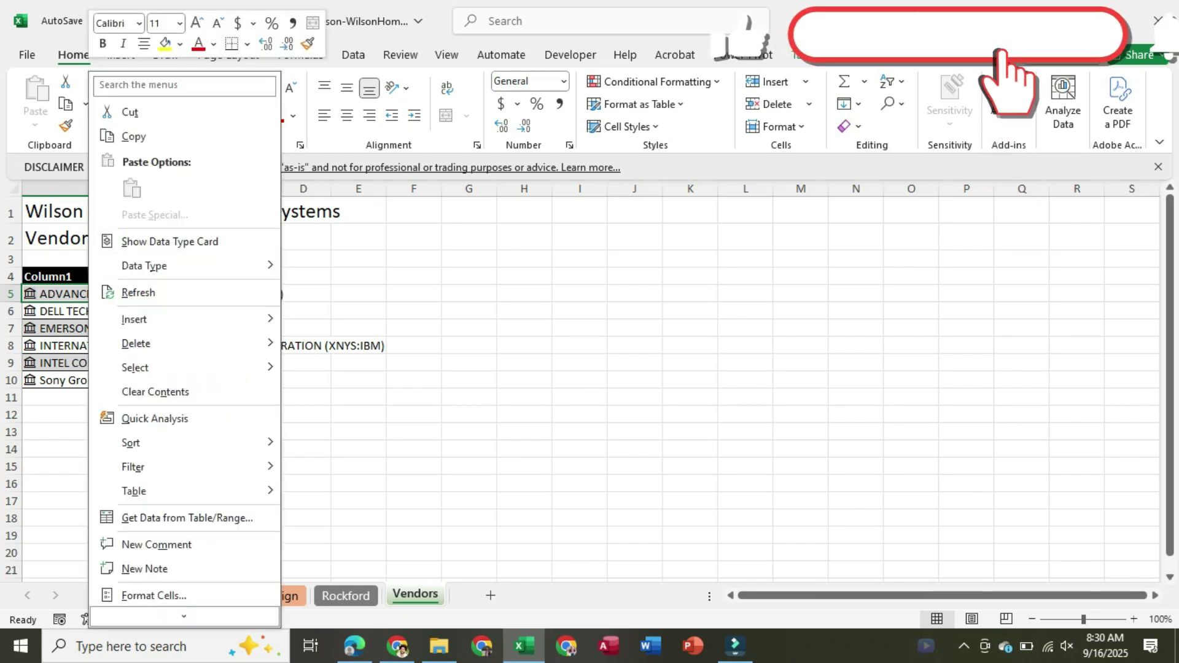
{"action": "key", "text": "Down"}
{"action": "key", "text": "Right"}
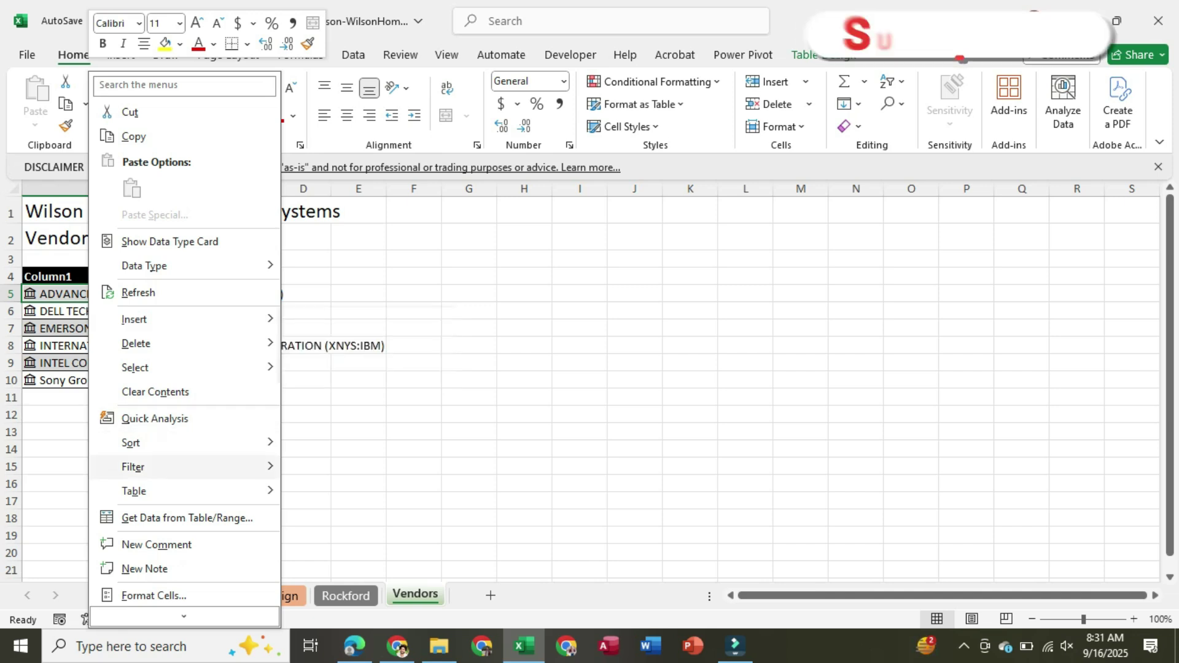
{"action": "mouse_move", "coordinate": [133, 467]}
{"action": "mouse_move", "coordinate": [134, 491]}
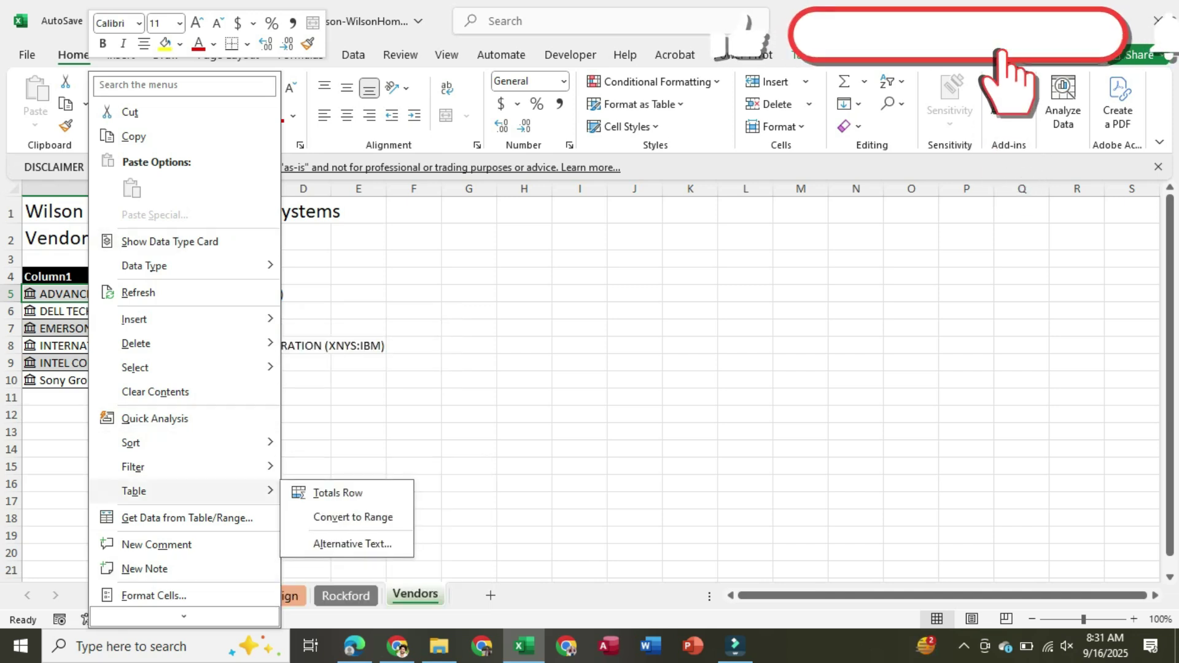